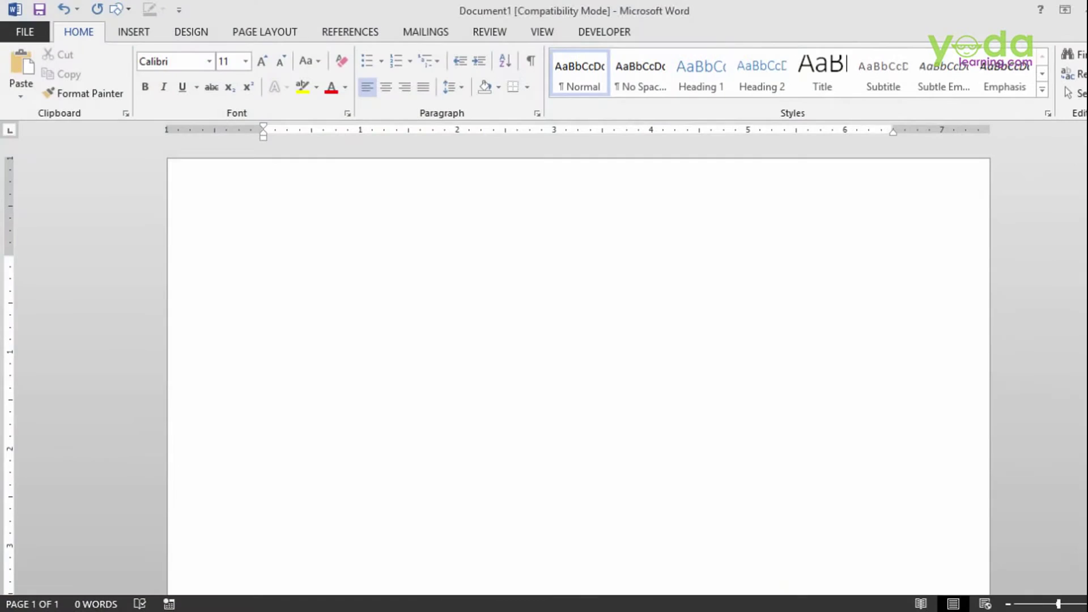
In Foxit's FastStandard_01b.pdf, select the six introduction titles on the Contents page.
key(alt+Tab)
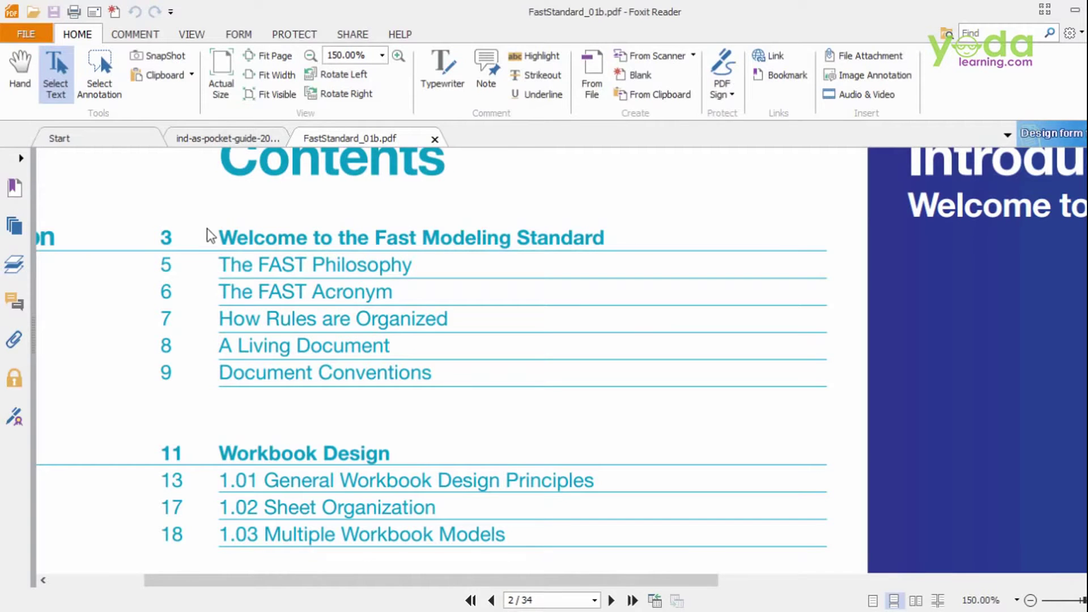
drag(221, 231, 449, 382)
key(ctrl+c)
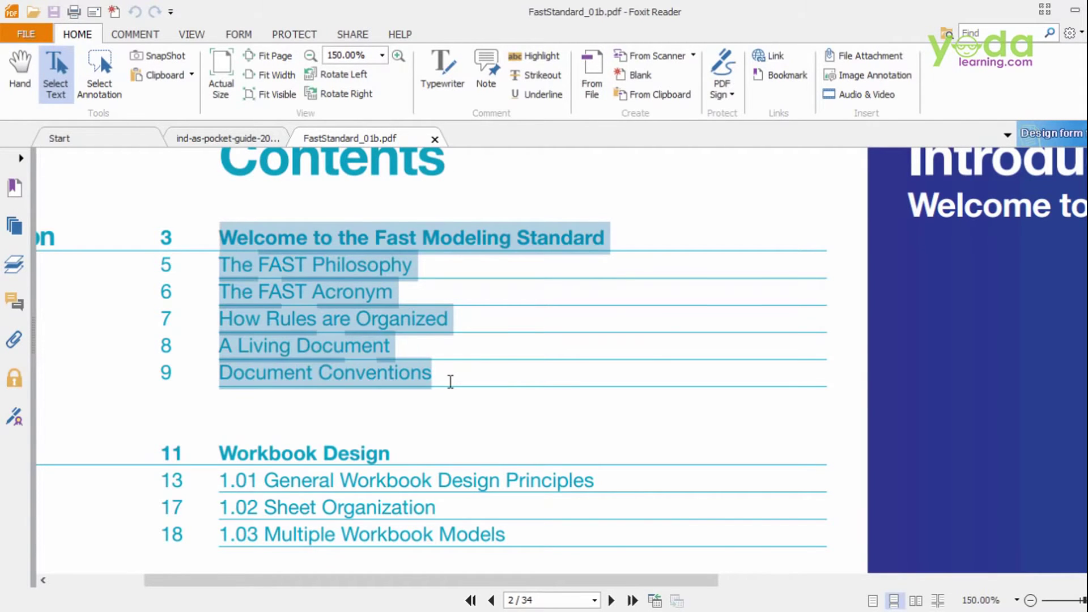
Paste the six copied titles into the Word document, with an empty line above them.
key(alt+Tab)
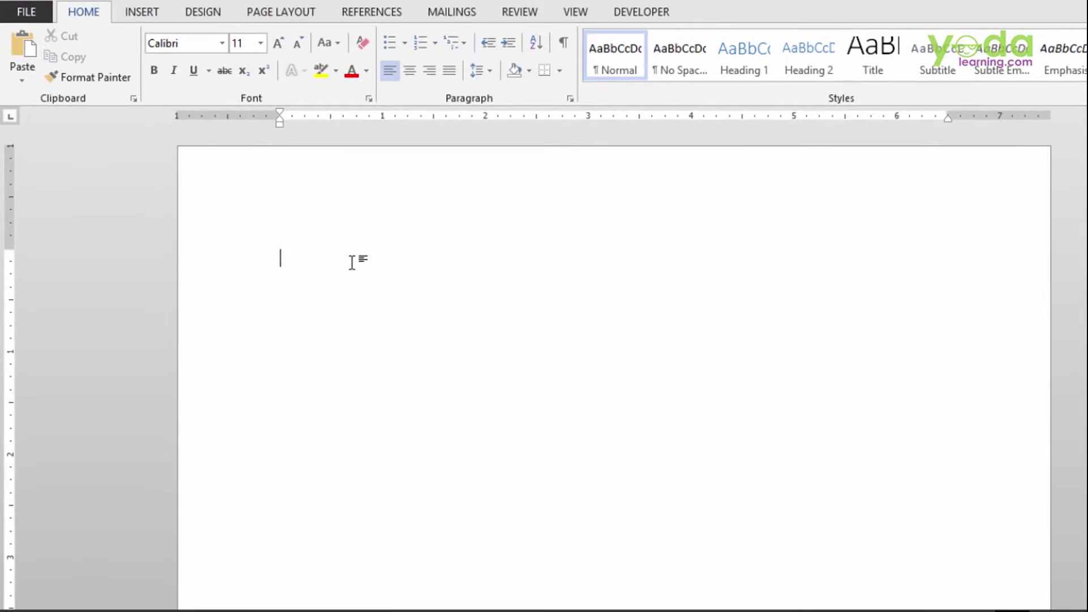
key(ctrl+v)
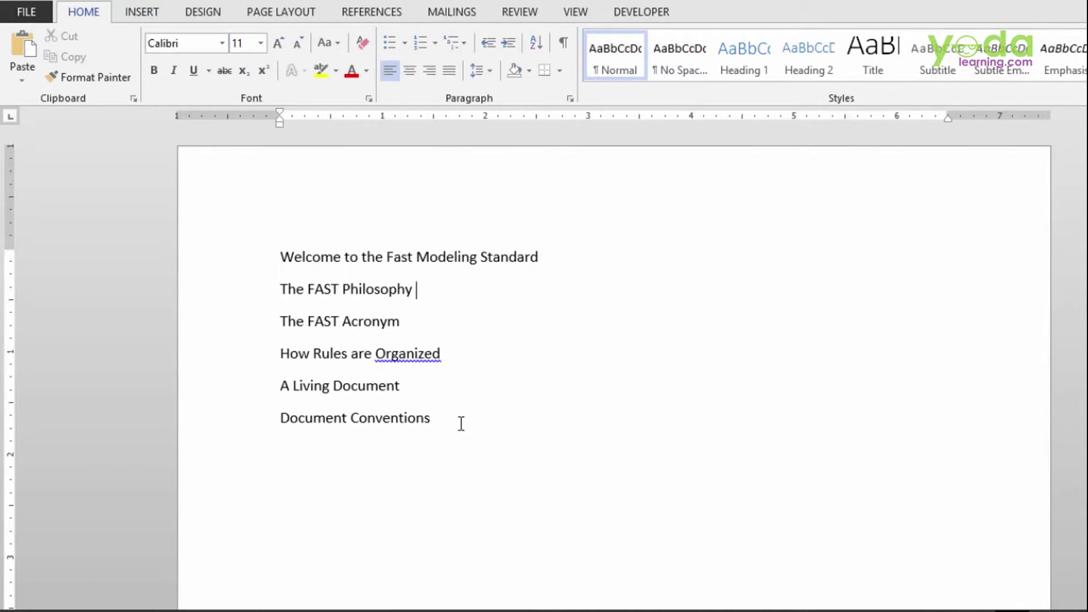
click(558, 259)
scroll(835, 330, down, 10)
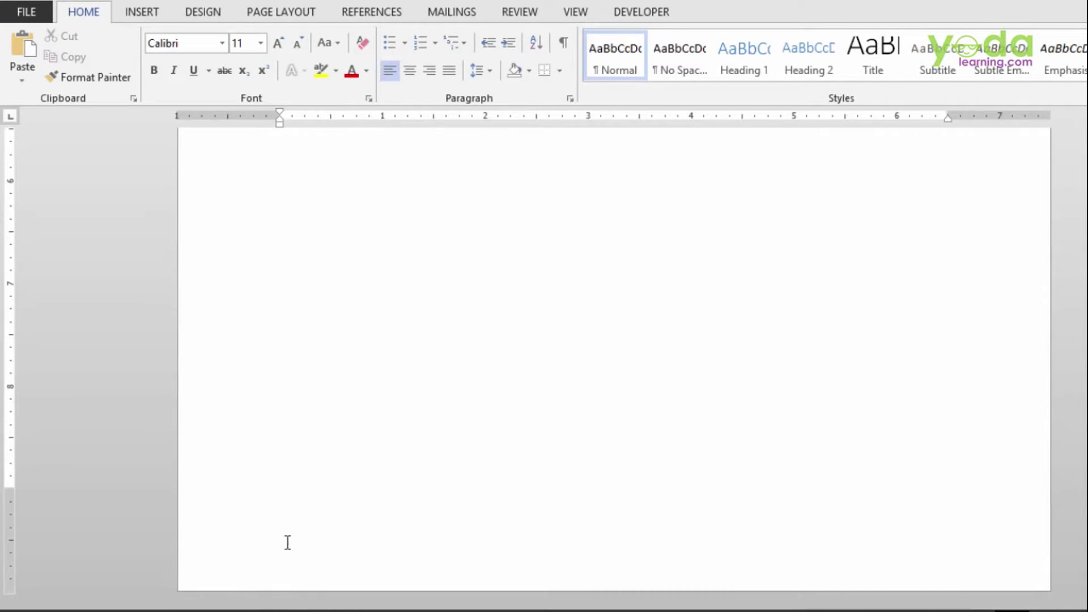
scroll(668, 404, up, 10)
scroll(665, 401, up, 2)
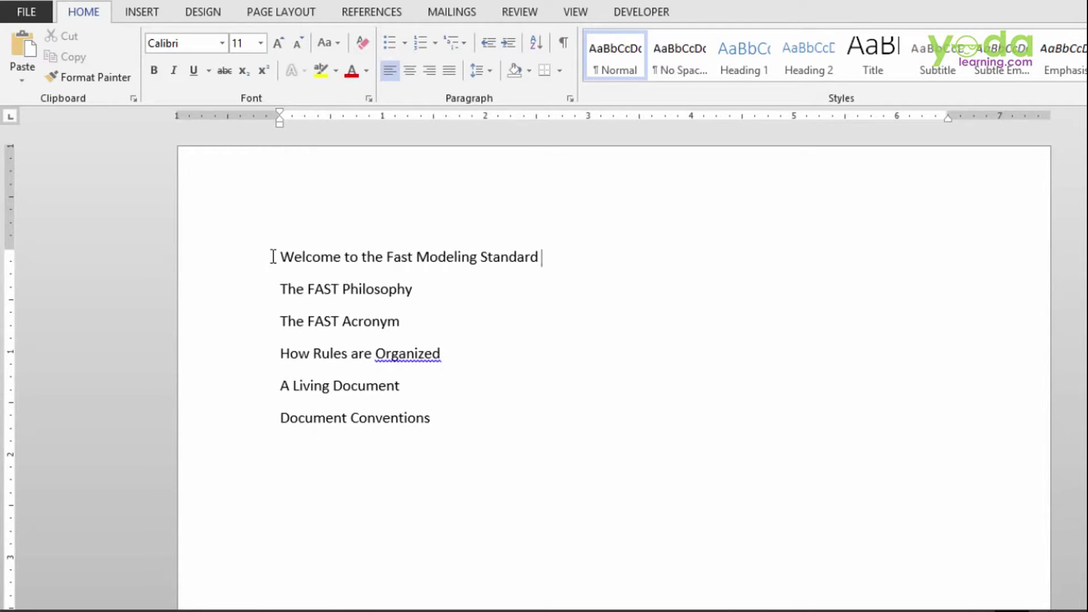
key(Return)
key(Return)
key(Return)
key(Return)
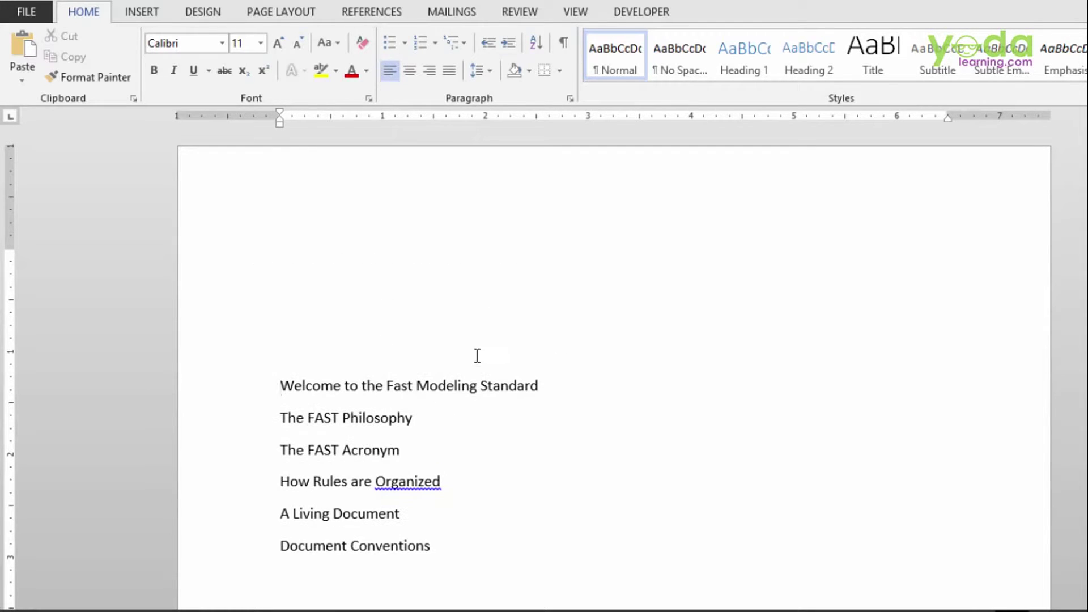
Add five =rand() sample paragraphs below the 'Welcome to the Fast Modeling Standard' line.
drag(608, 387, 292, 391)
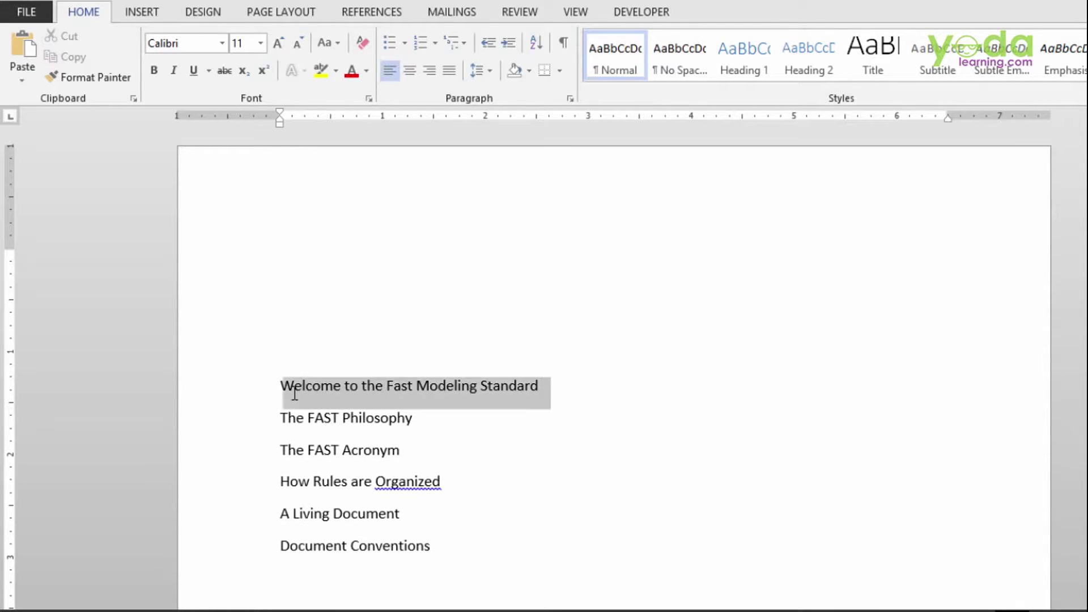
click(579, 384)
key(Return)
key(Return)
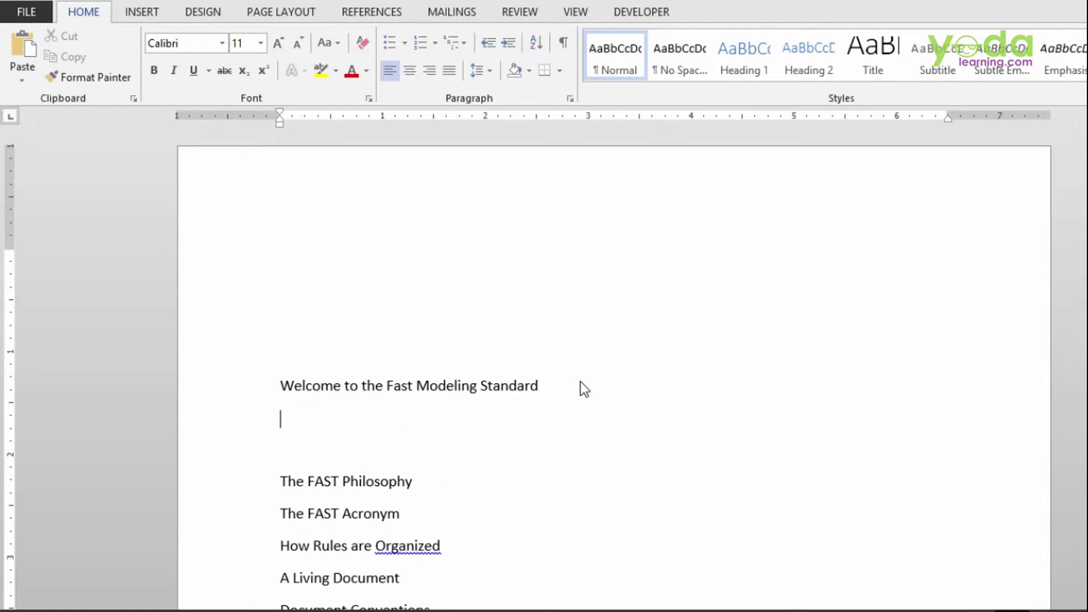
text(=rand())
key(Return)
drag(549, 169, 272, 165)
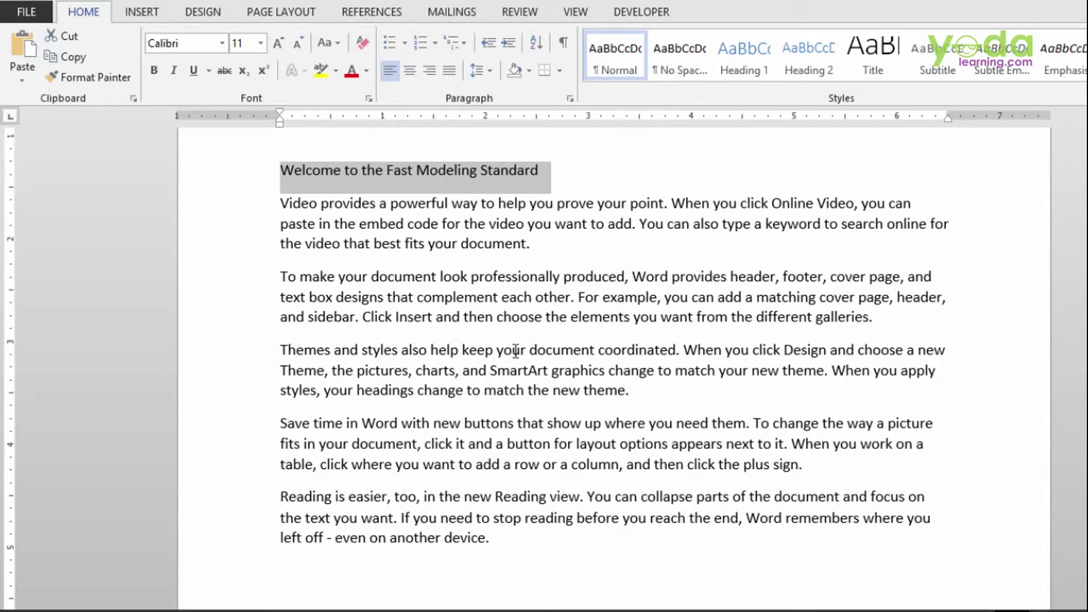
Apply the Heading 1 style to the 'Welcome to the Fast Modeling Standard' line.
click(544, 224)
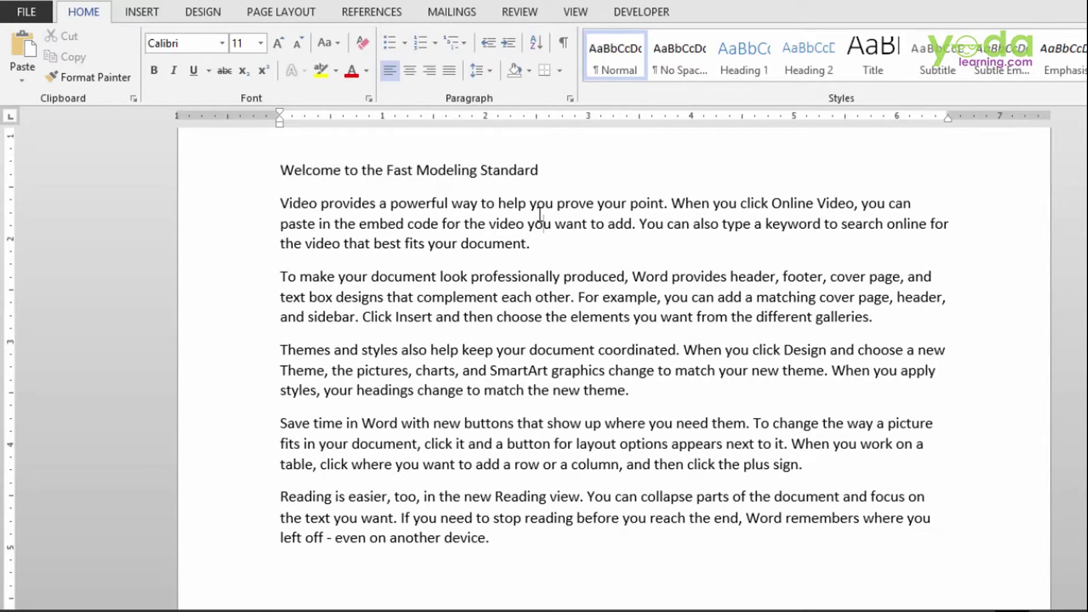
scroll(549, 210, up, 2)
drag(563, 265, 296, 277)
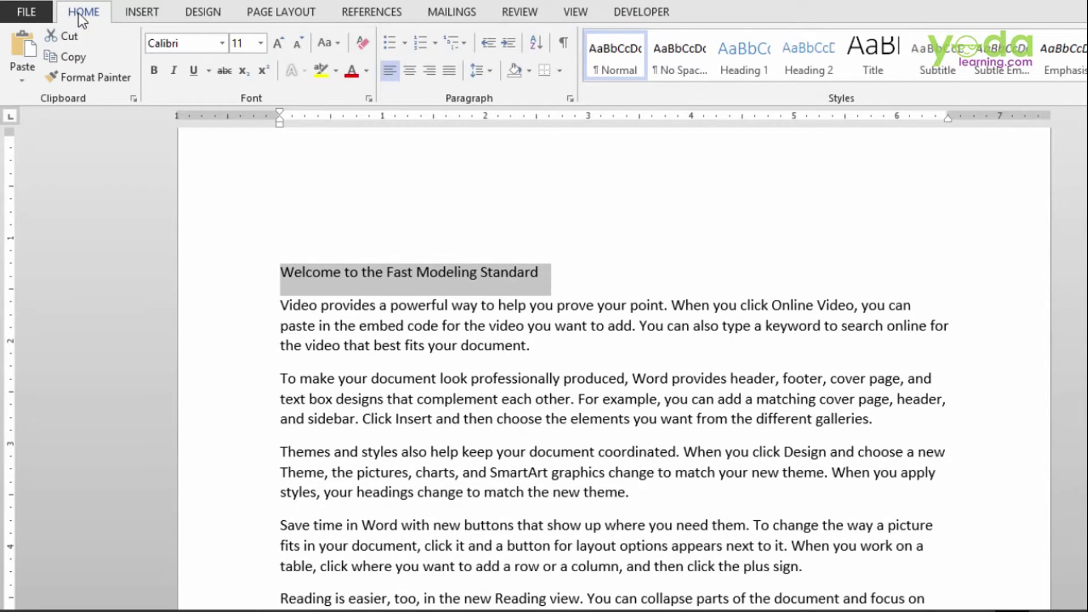
click(756, 62)
click(756, 61)
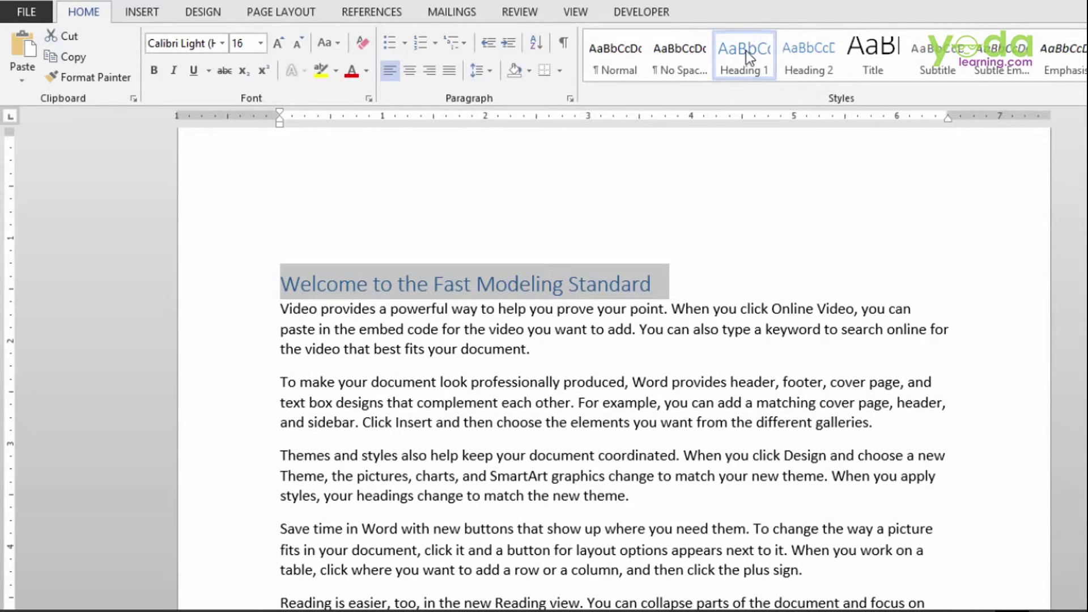
Modify the Heading 1 style to be bold.
right_click(746, 49)
click(780, 78)
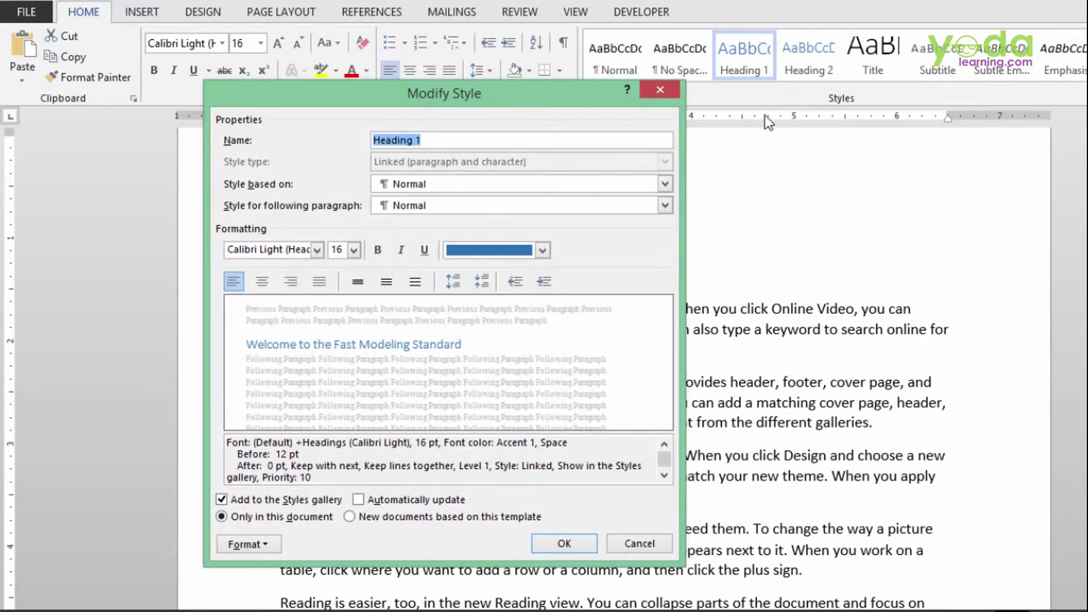
click(378, 251)
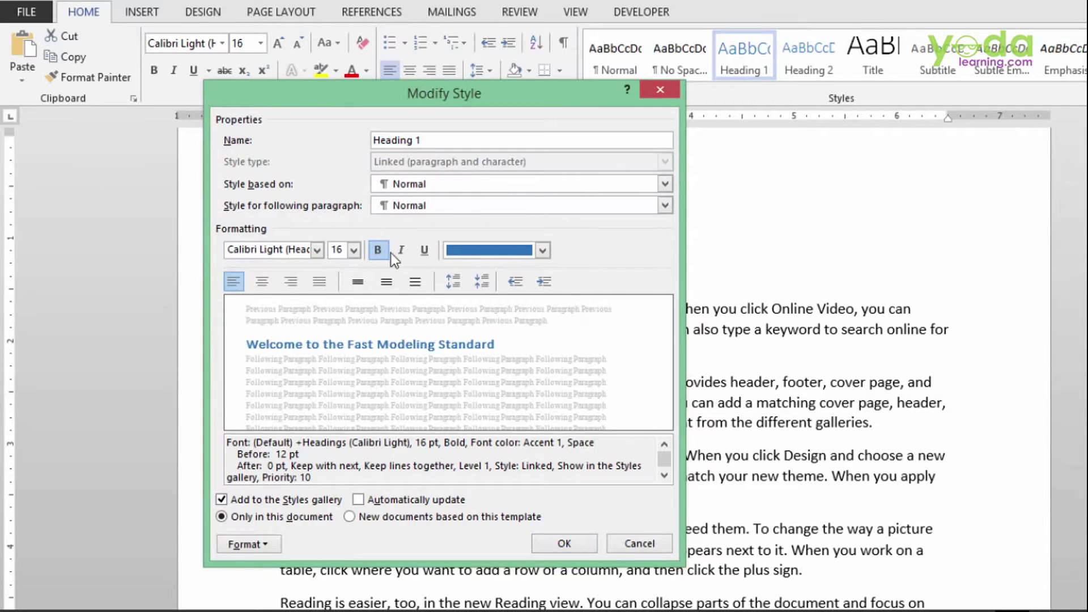
click(563, 545)
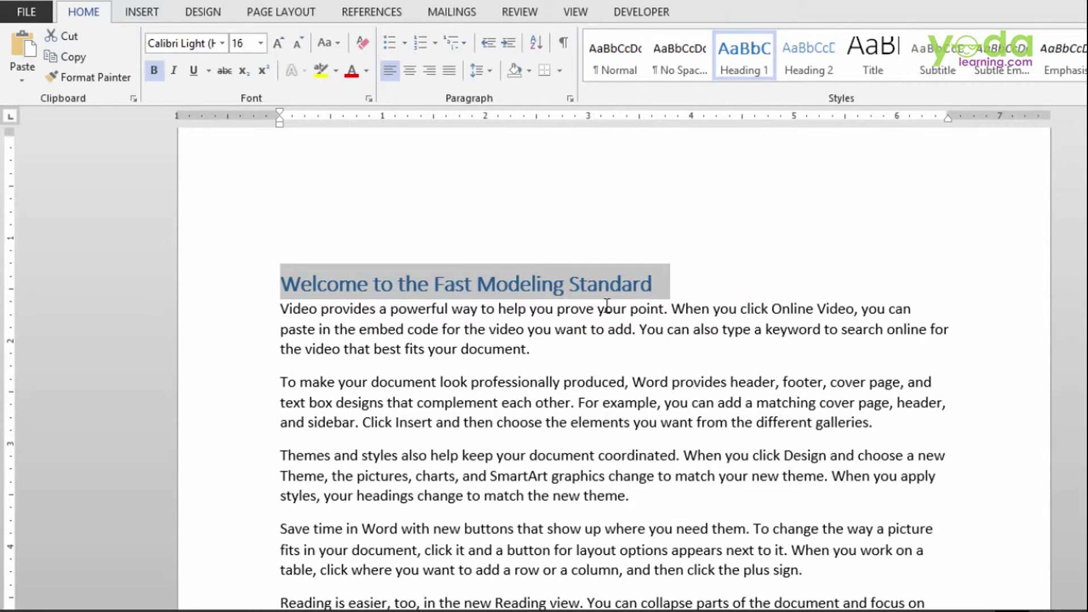
Apply the Heading 2 style to 'The FAST Philosophy'.
scroll(630, 299, down, 8)
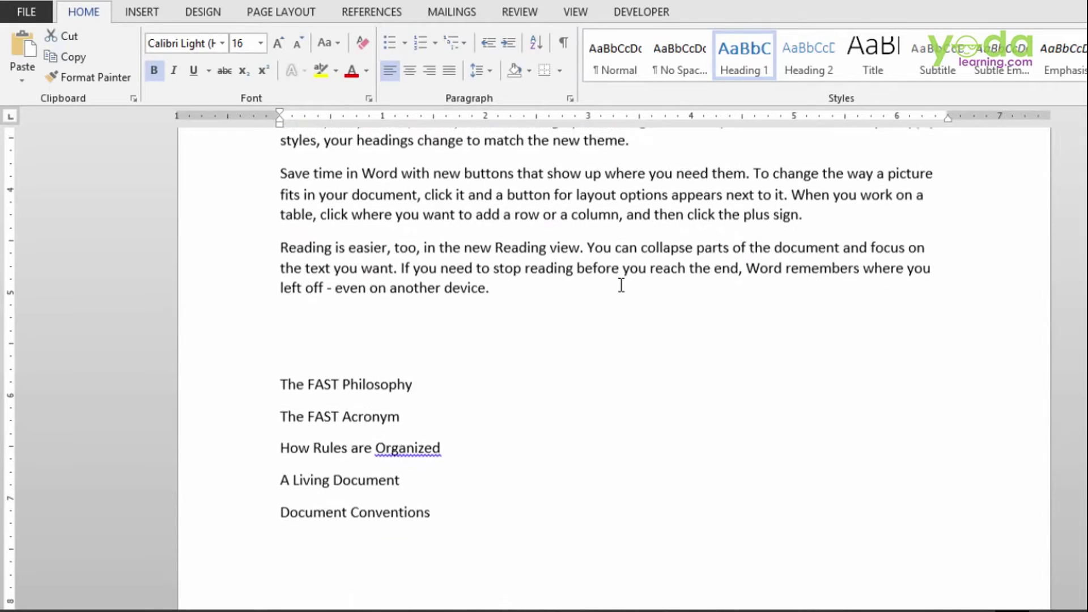
drag(448, 345, 281, 282)
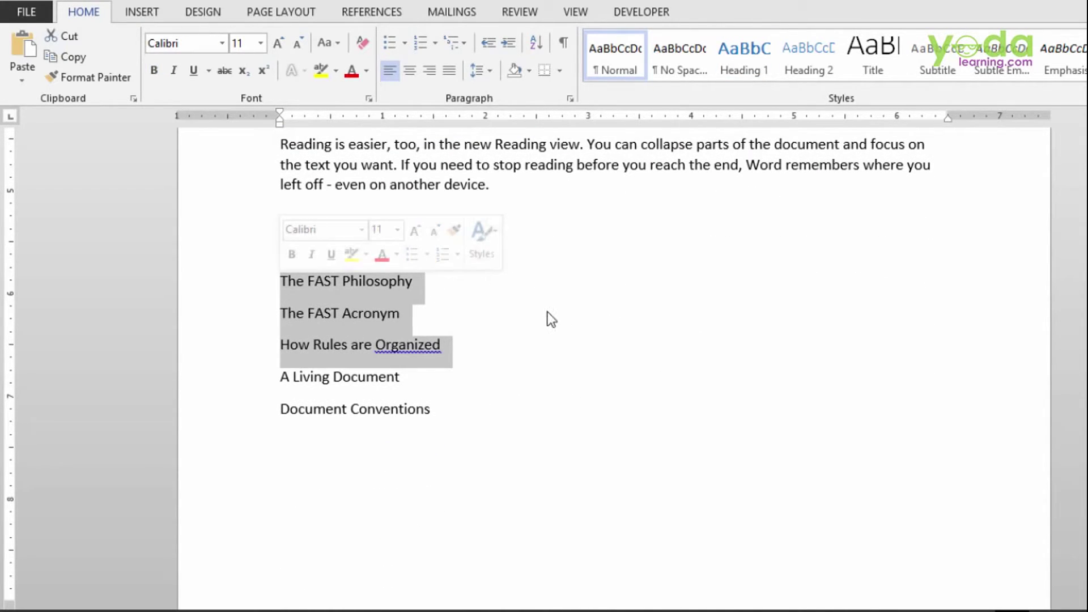
click(557, 310)
click(429, 285)
click(270, 282)
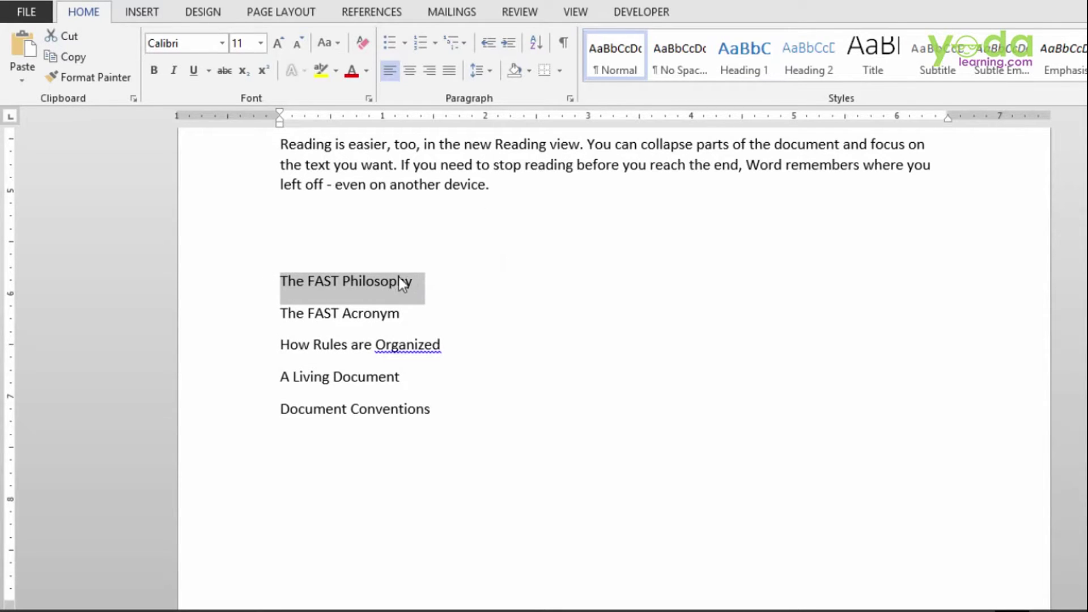
click(800, 55)
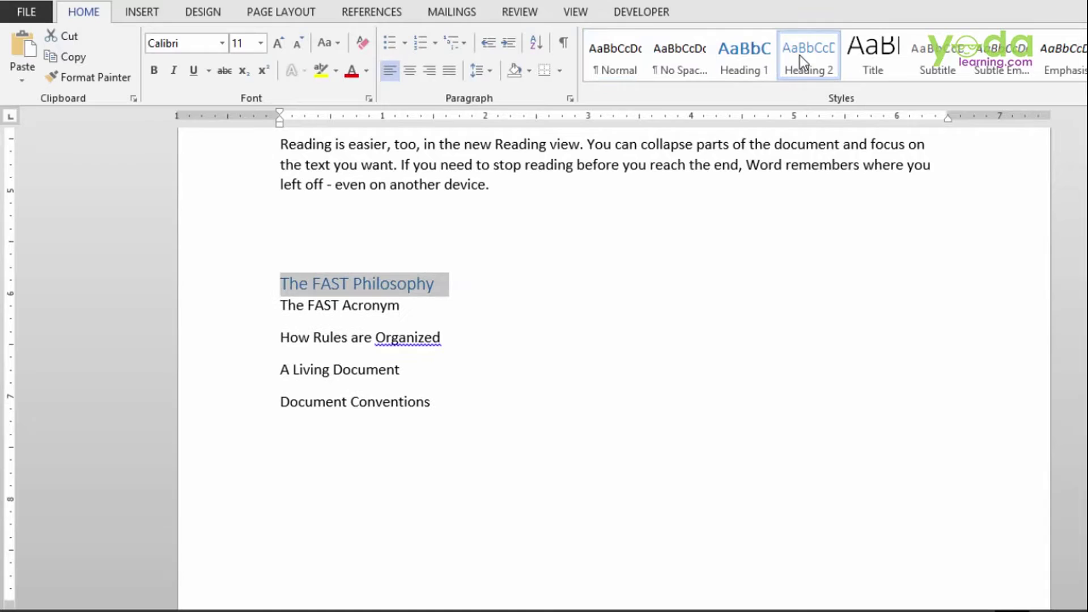
Add five =lorem() paragraphs below 'The FAST Philosophy' heading.
click(484, 276)
key(Return)
key(Return)
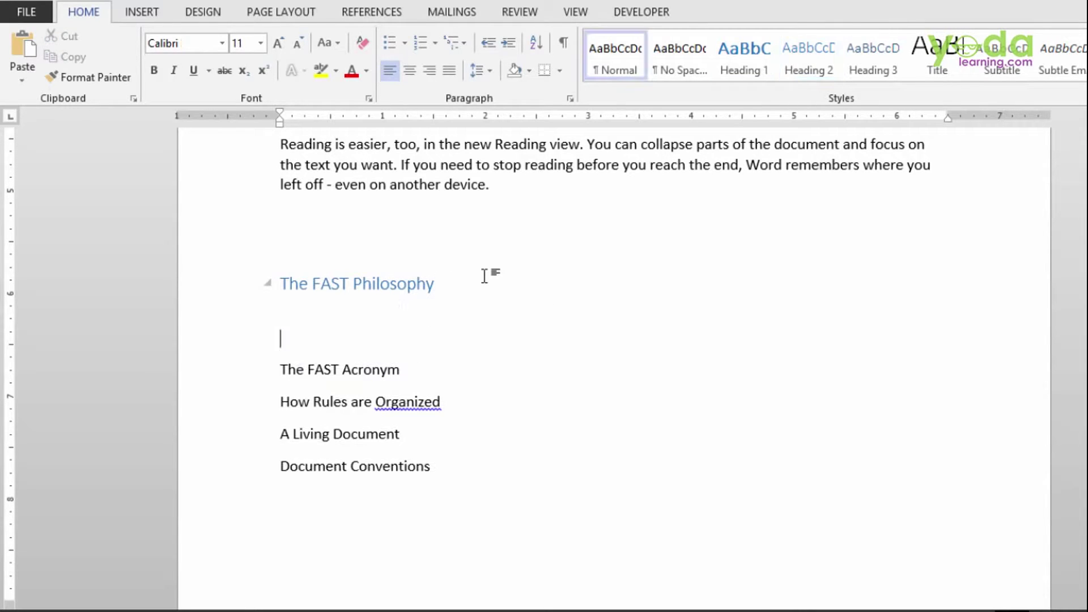
text(=lorem())
key(Return)
Apply the Heading 2 style to 'The FAST Acronym'.
scroll(264, 245, down, 5)
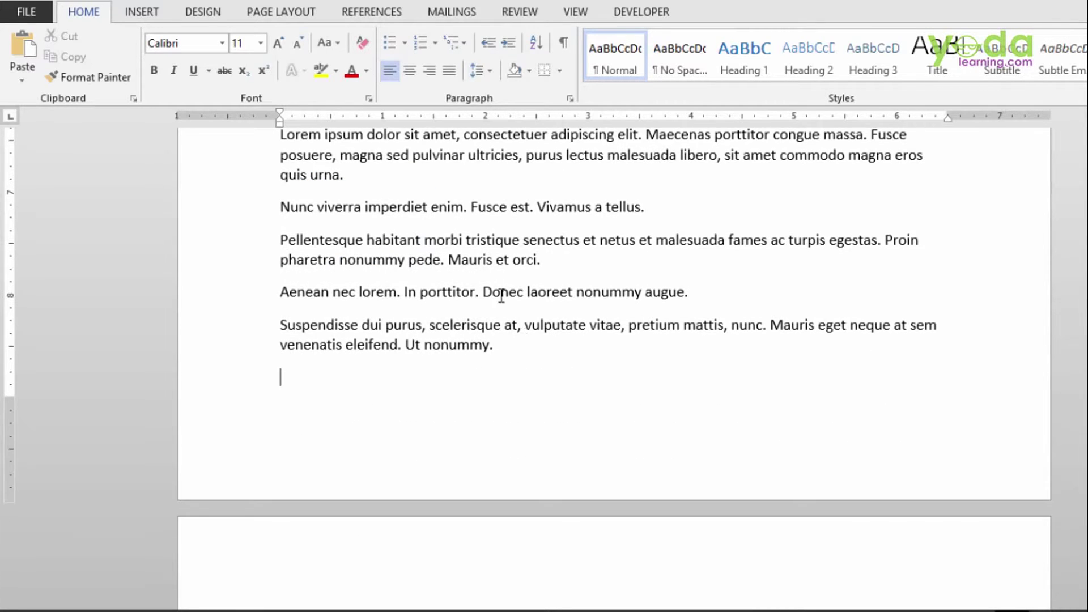
scroll(459, 223, down, 5)
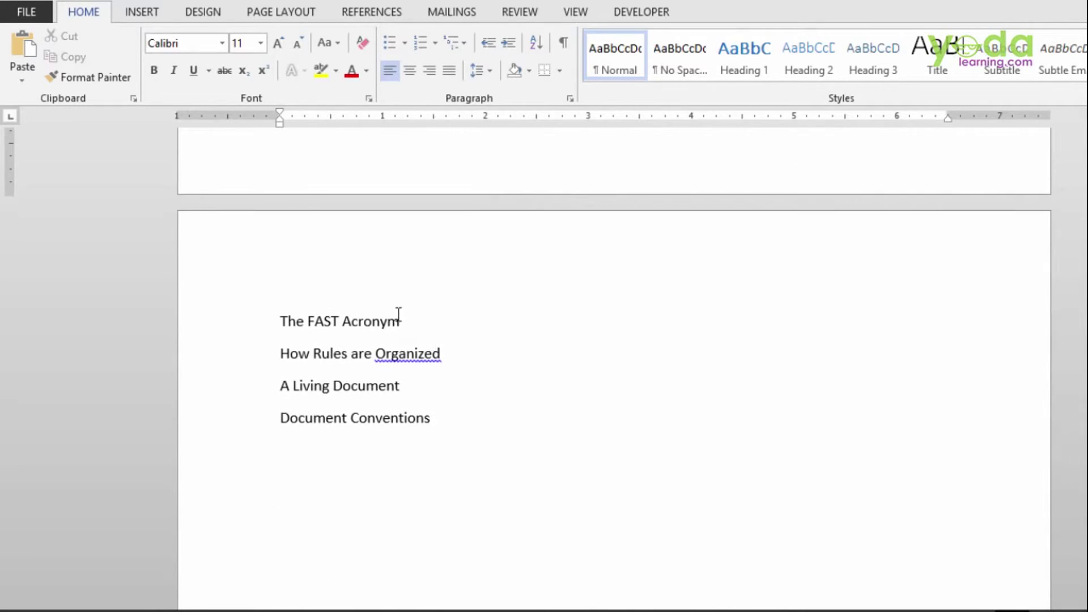
click(428, 320)
drag(429, 320, 280, 319)
click(823, 63)
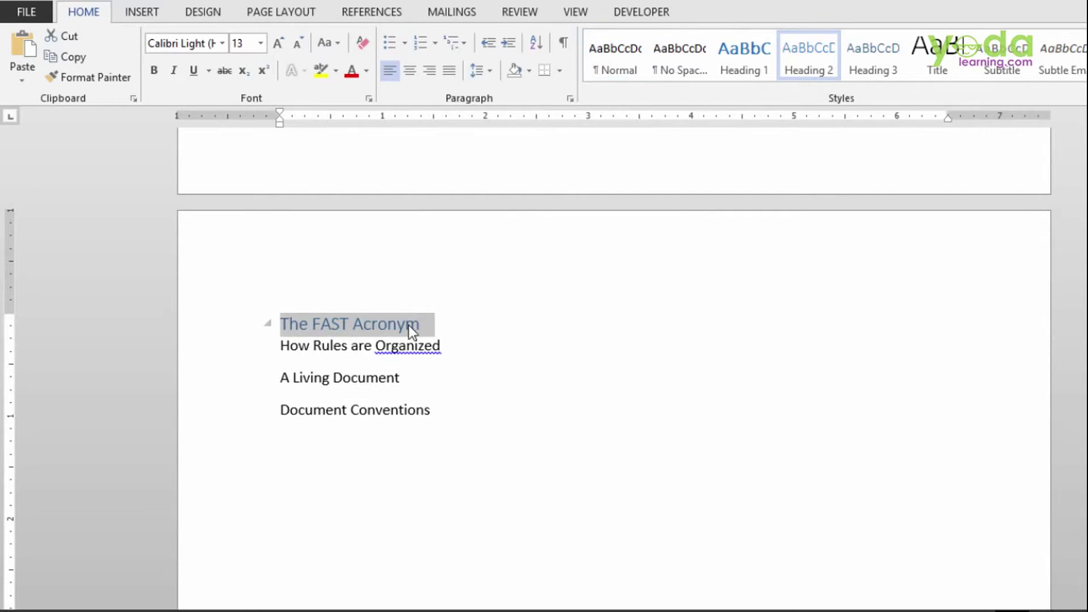
click(449, 323)
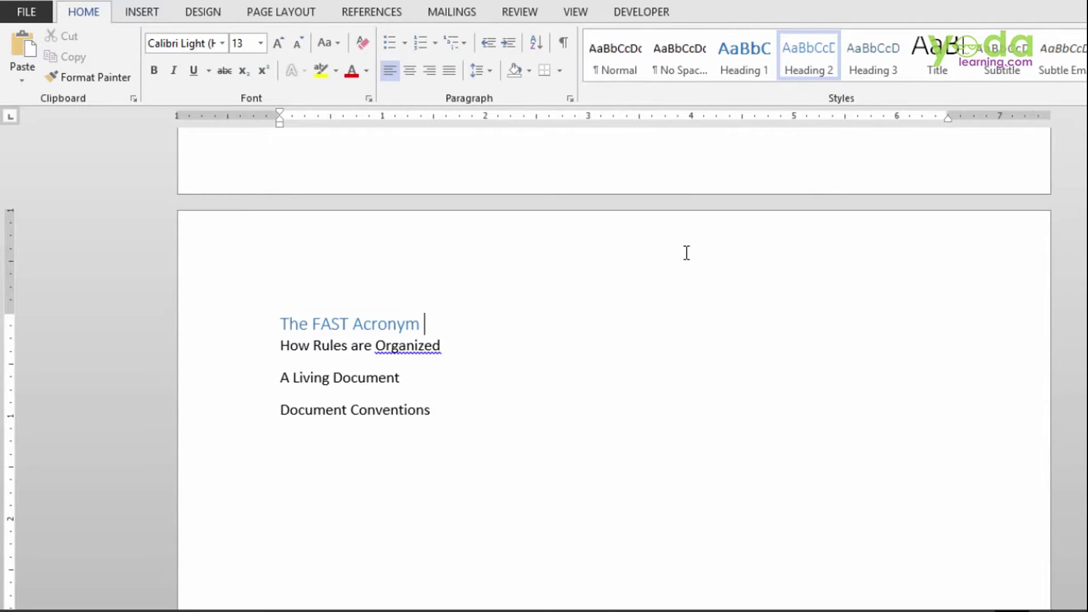
Modify the Heading 2 style to use a Dark Blue font colour.
scroll(595, 289, down, 10)
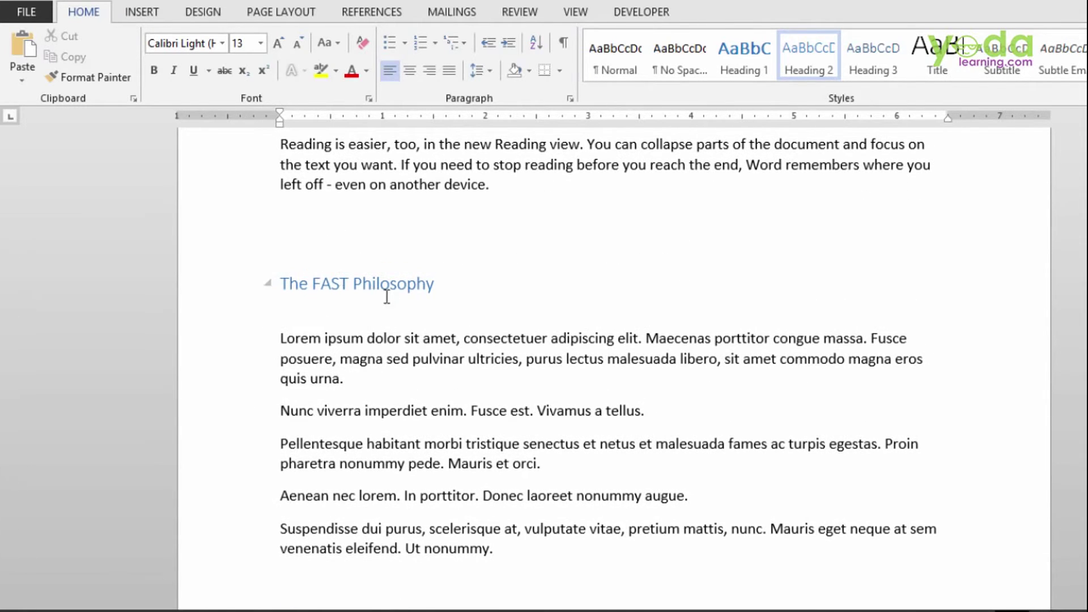
right_click(829, 53)
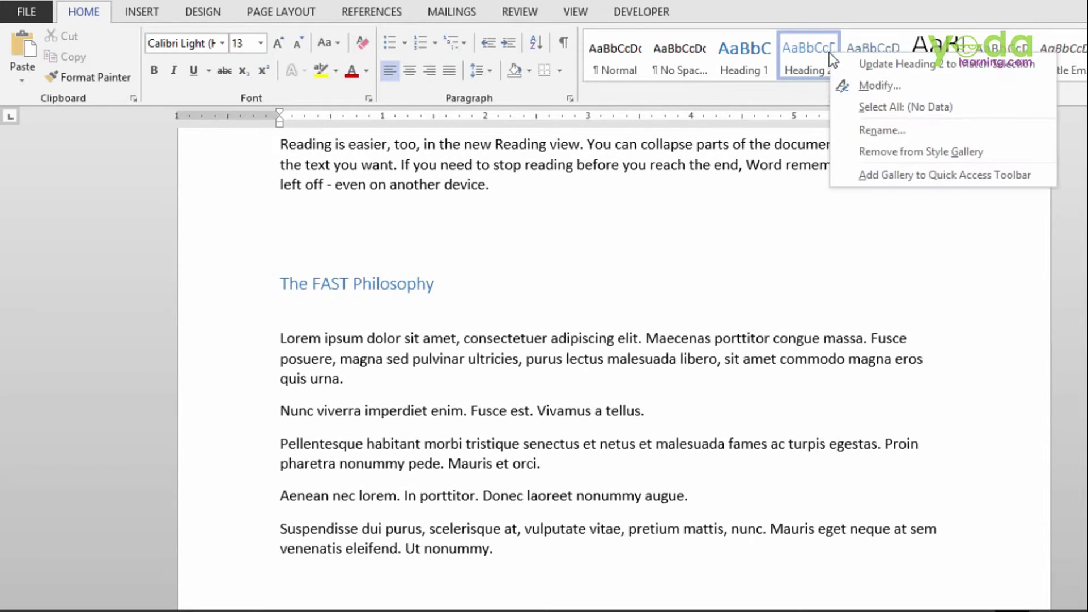
click(865, 86)
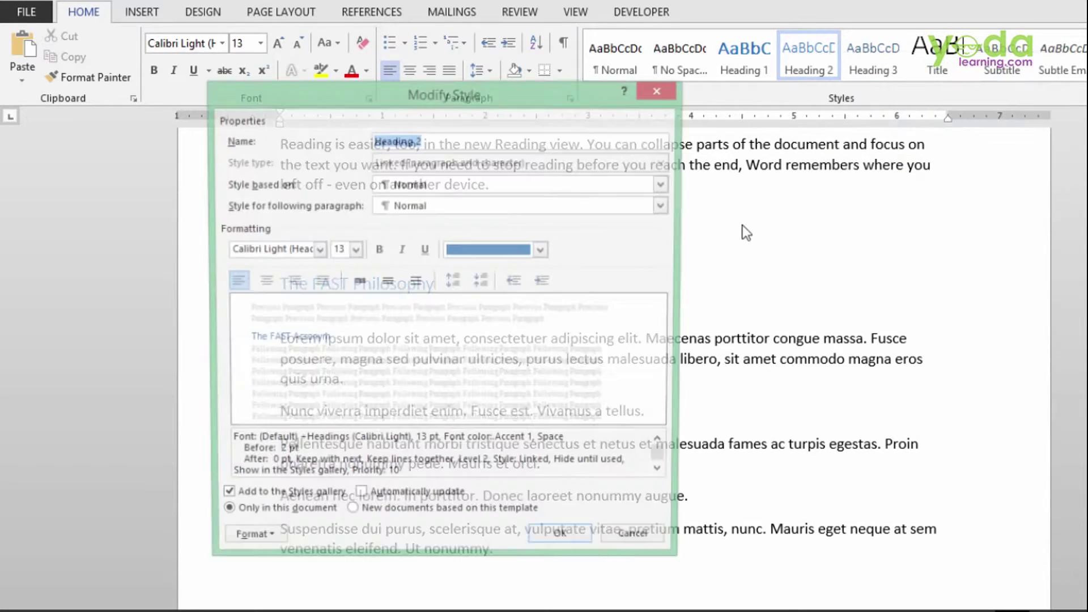
click(464, 245)
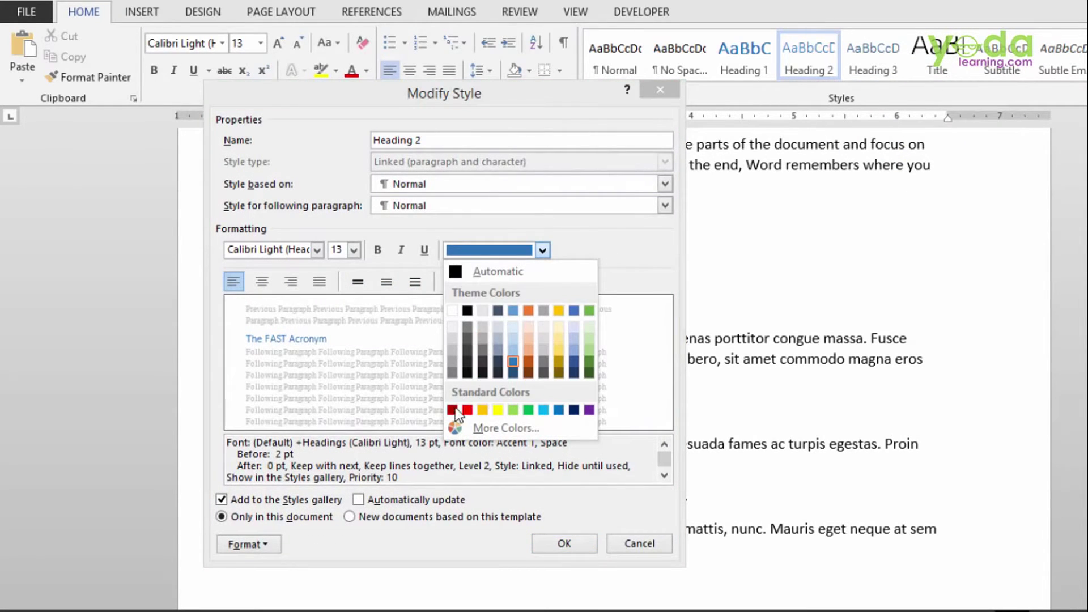
click(570, 409)
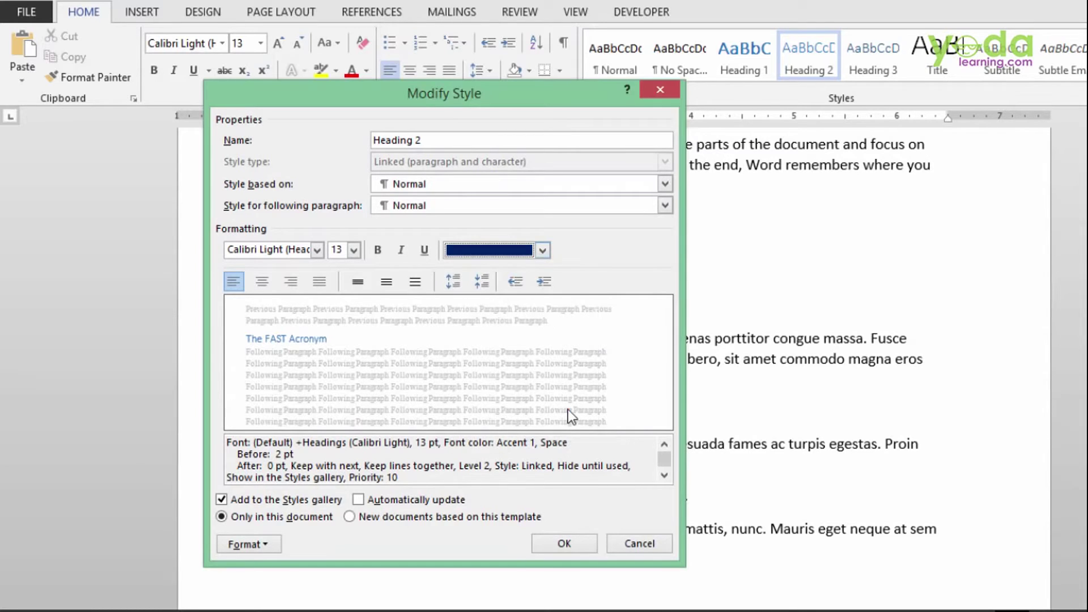
click(564, 544)
Check the 'A Living Document' and 'Document Conventions' lines, then return to the top of the document.
scroll(544, 369, down, 2)
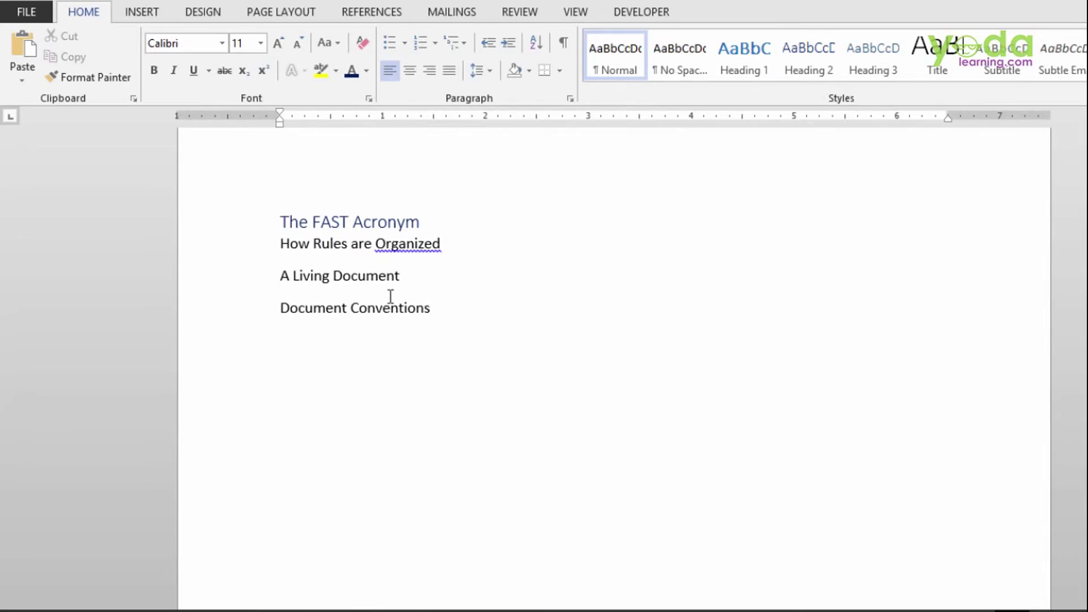
click(482, 326)
drag(343, 289, 262, 276)
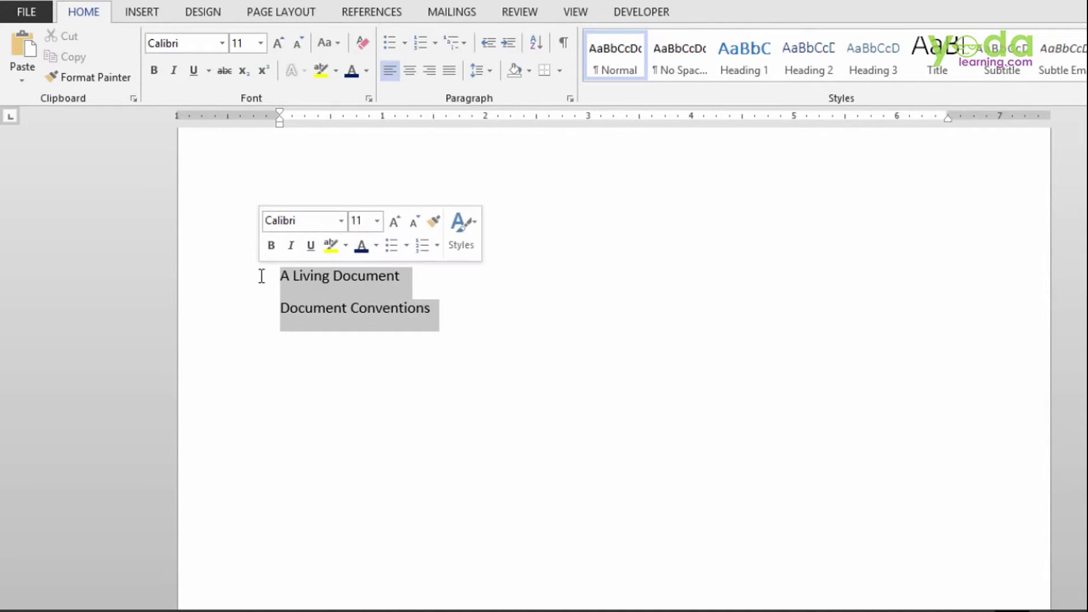
click(482, 294)
scroll(527, 306, up, 10)
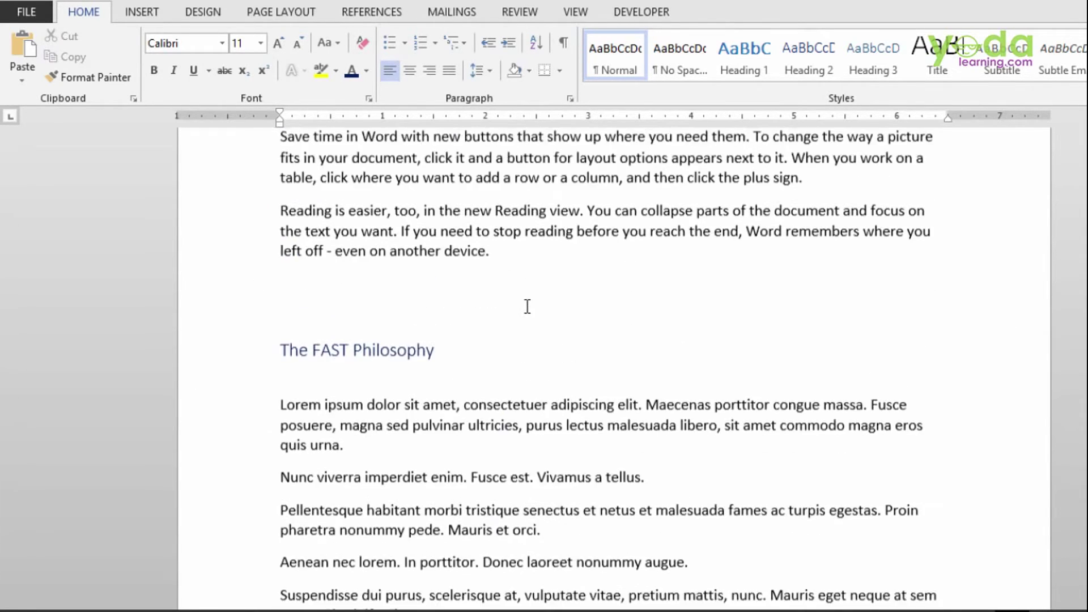
scroll(527, 306, up, 10)
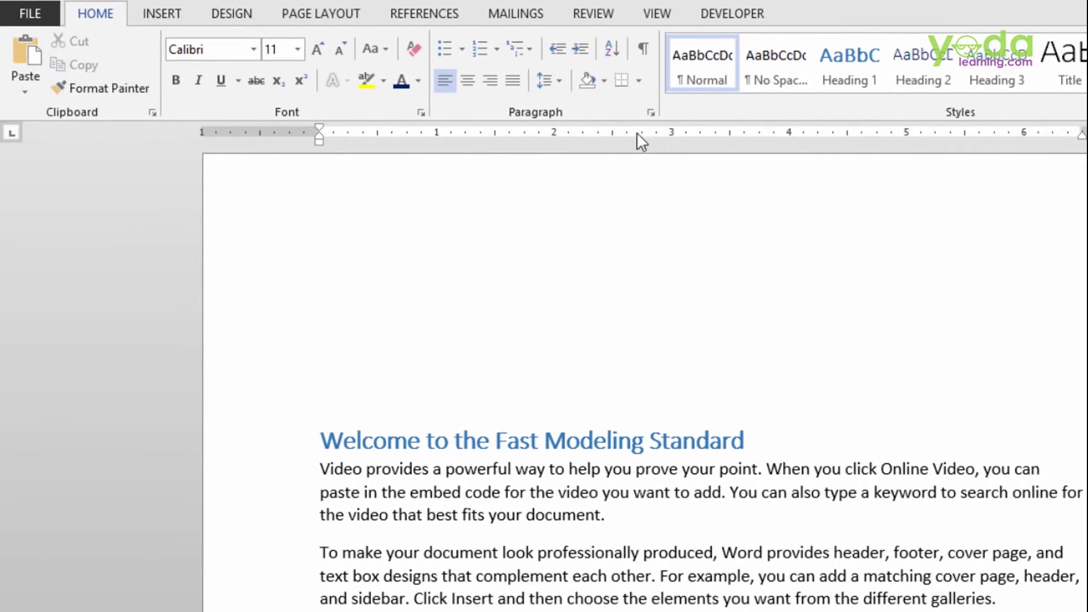
Insert Automatic Table 1 from References > Table of Contents on the empty top line.
click(449, 348)
click(414, 14)
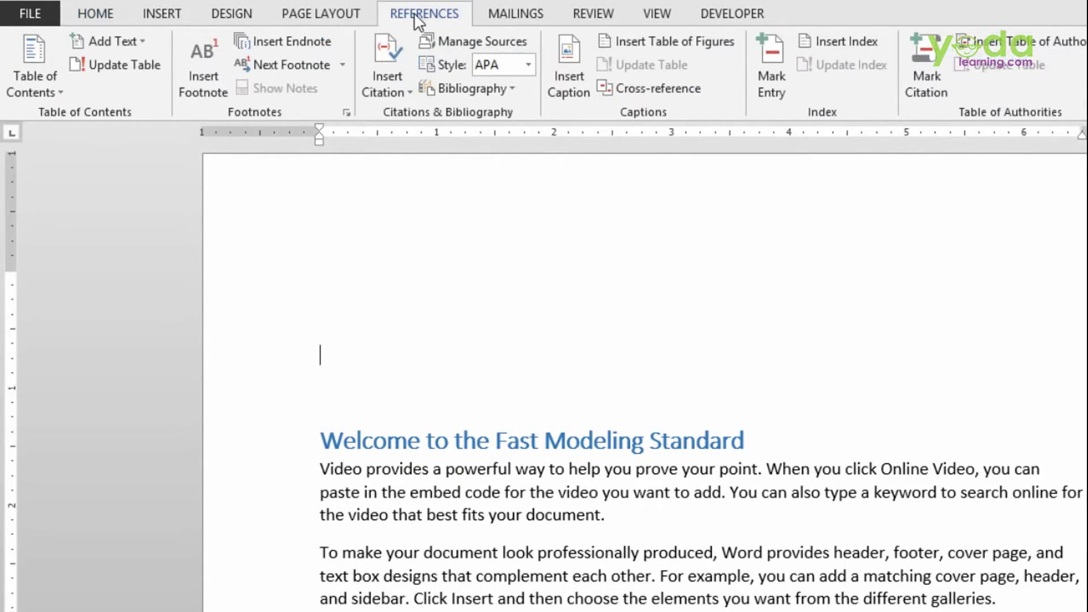
click(39, 96)
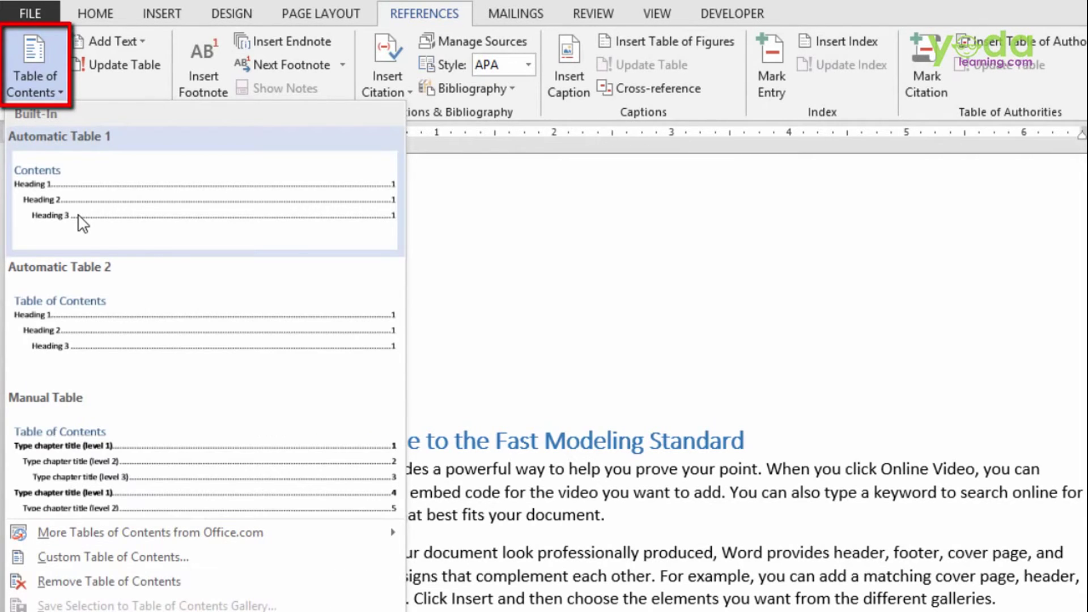
click(78, 215)
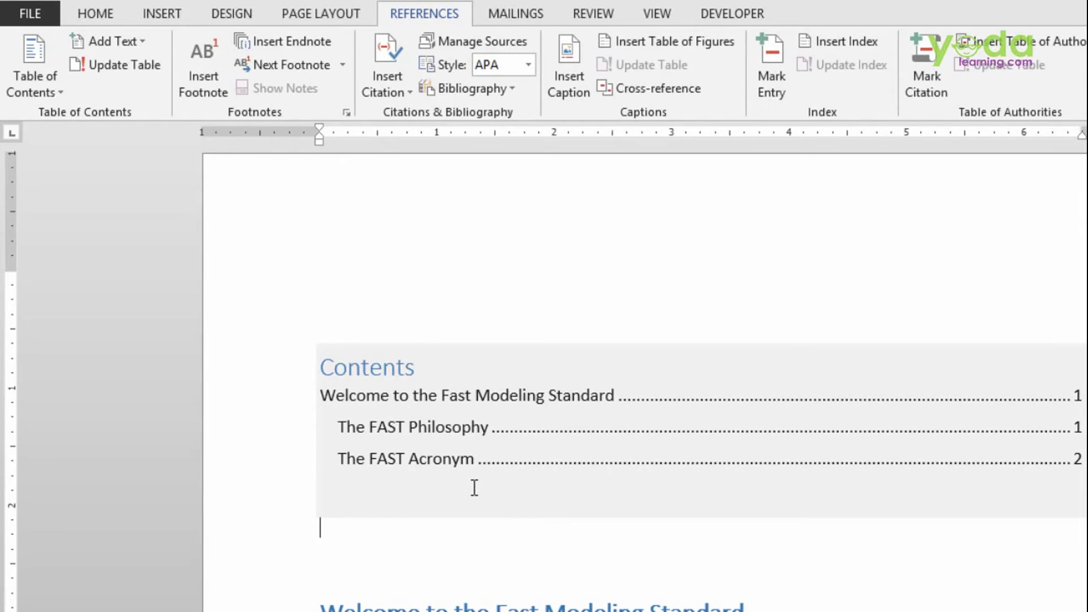
Apply the Heading 2 style to the 'Document Conventions' line.
scroll(474, 488, down, 15)
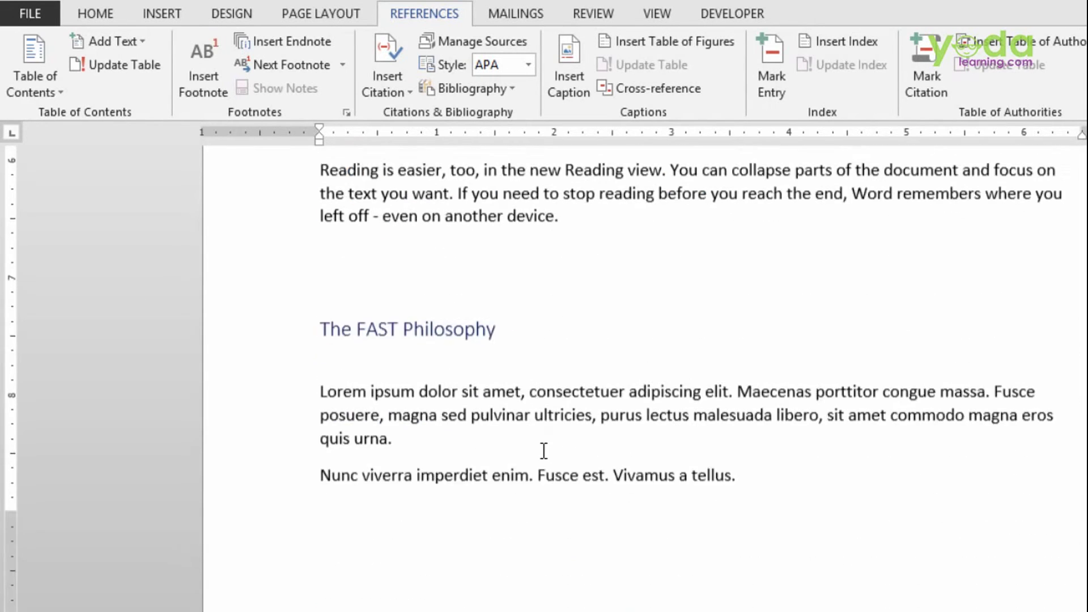
scroll(527, 382, up, 5)
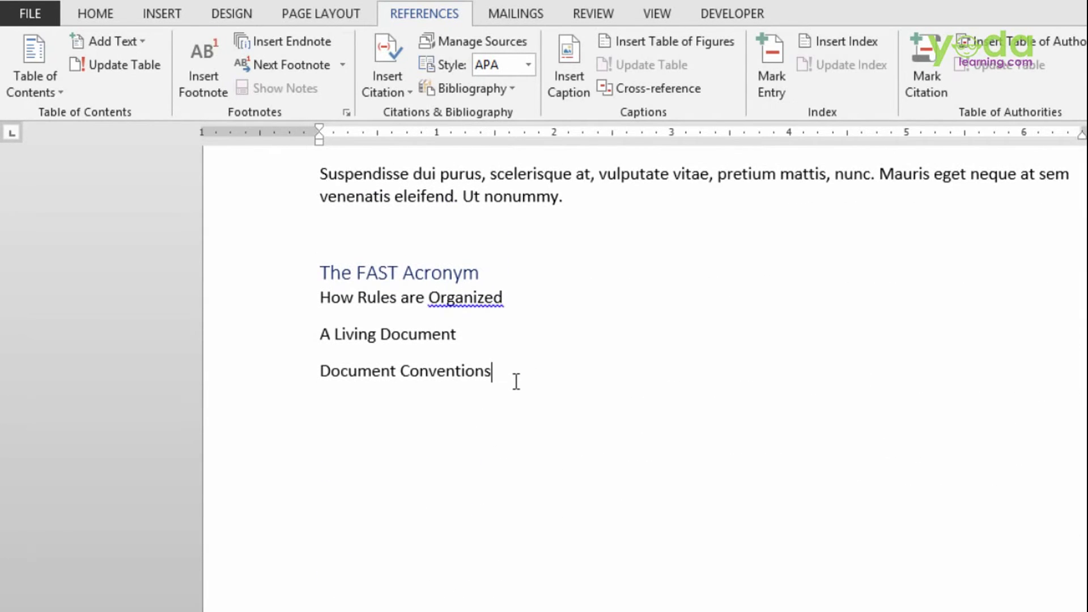
triple_click(412, 382)
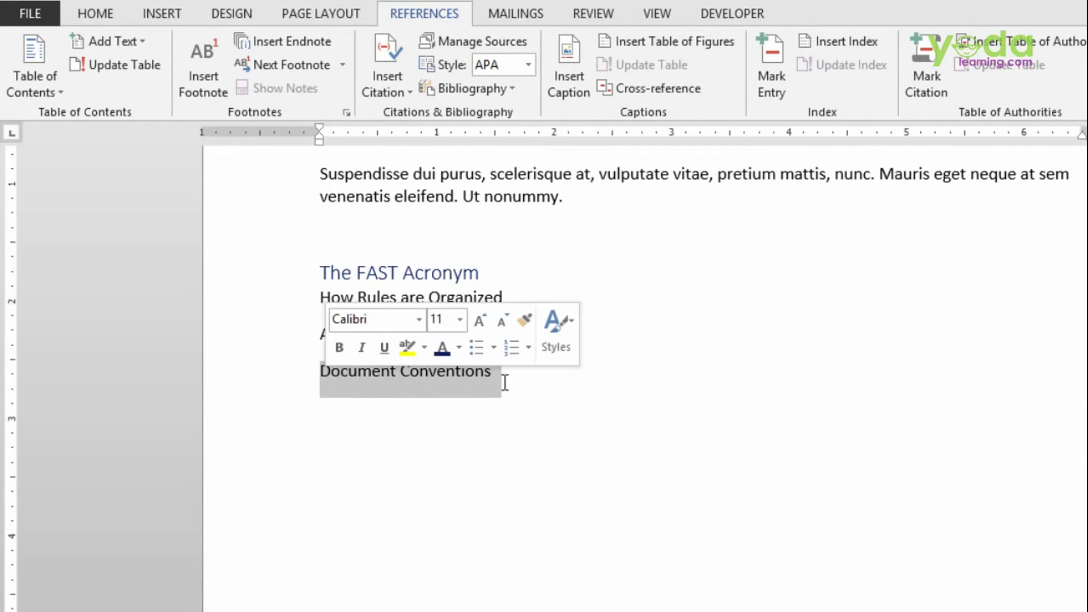
click(105, 14)
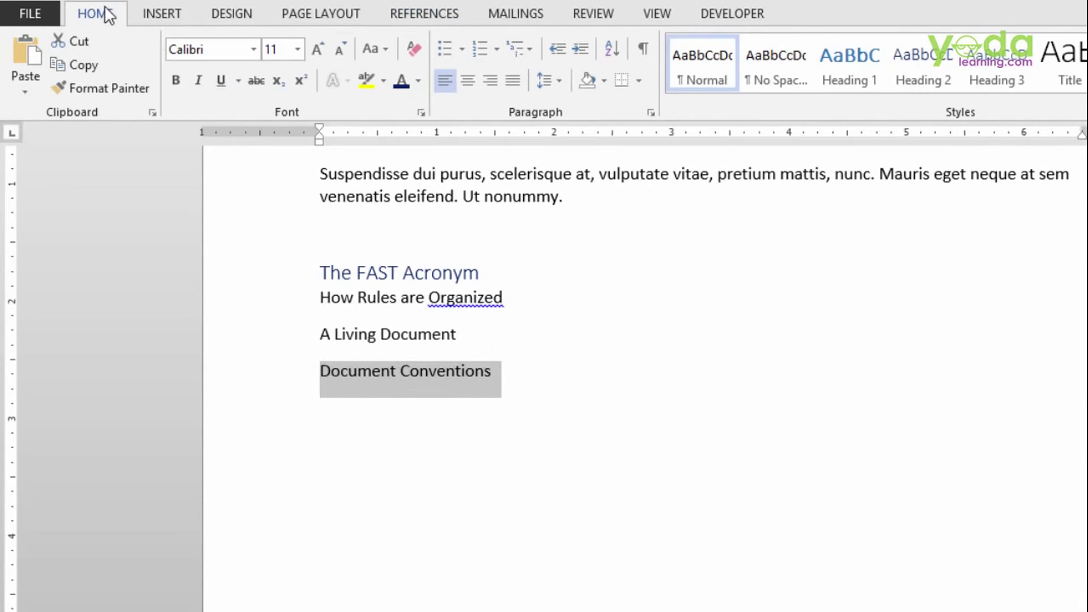
click(929, 84)
scroll(705, 363, up, 15)
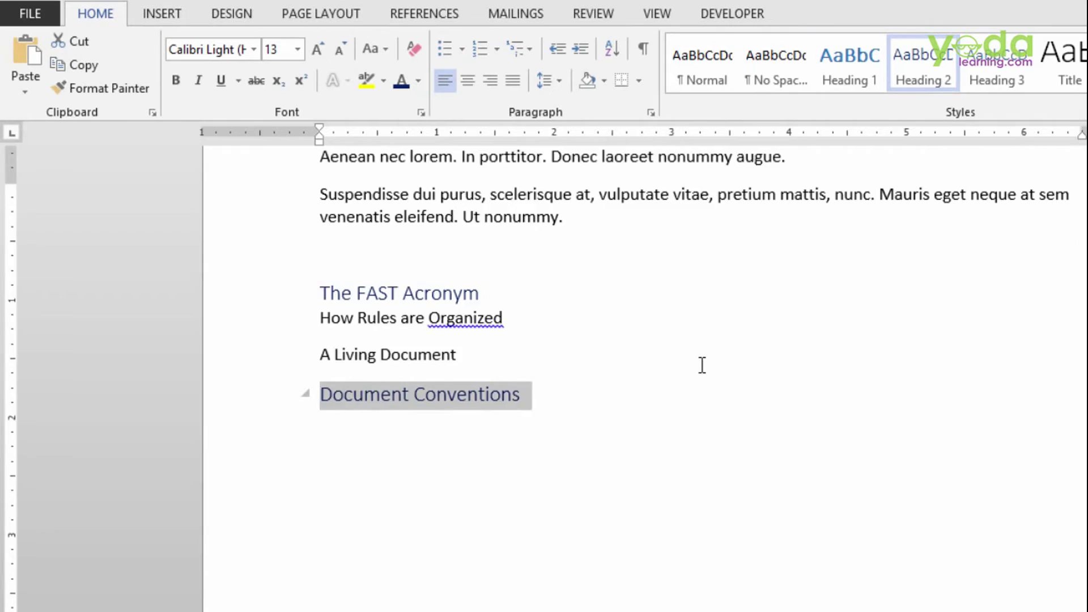
scroll(701, 365, up, 3)
click(451, 374)
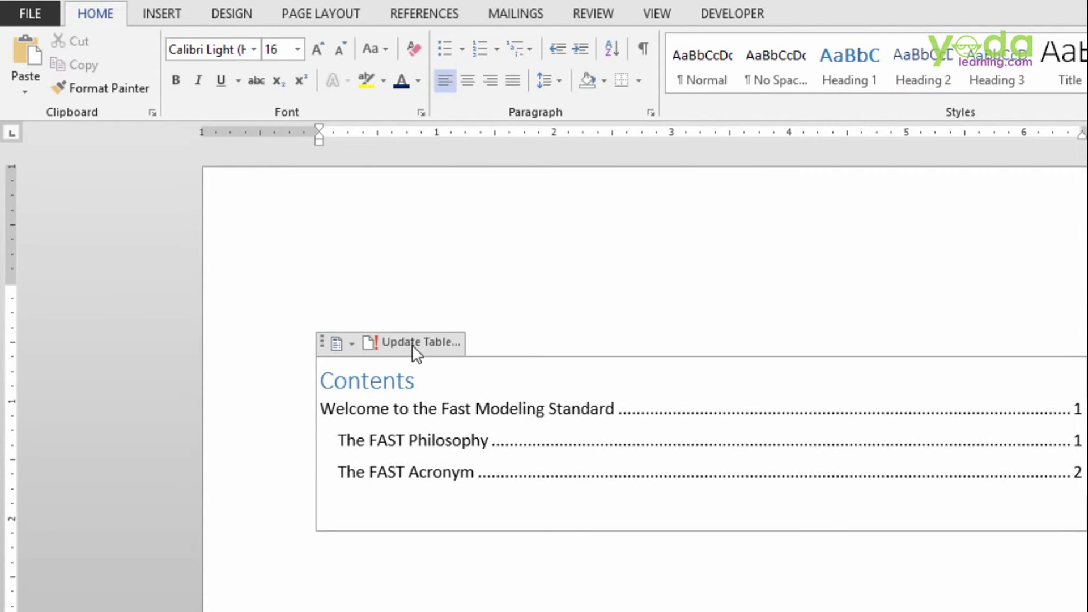
Update the entire Contents table so Document Conventions appears as a fourth entry.
click(416, 342)
click(232, 286)
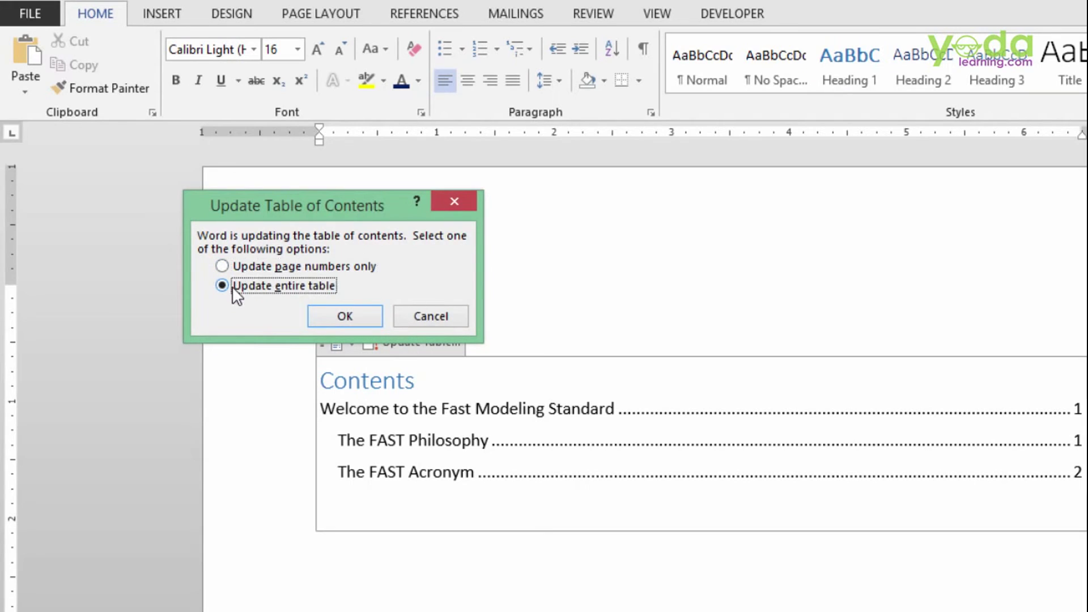
click(357, 321)
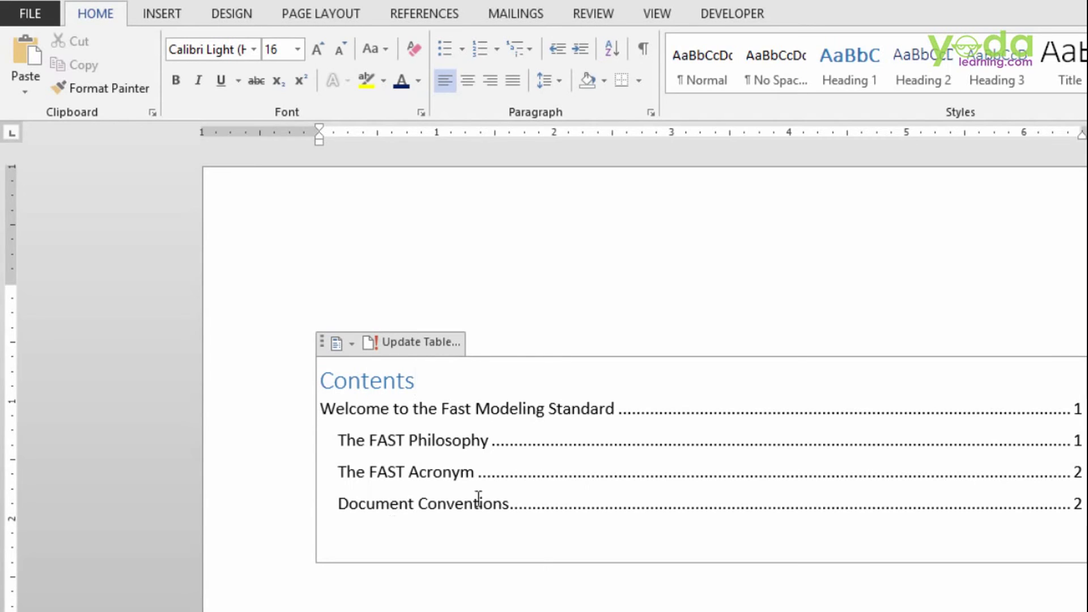
Insert a page break with Ctrl+Enter so the Welcome heading starts on a new page.
key(ctrl+End)
scroll(525, 544, down, 15)
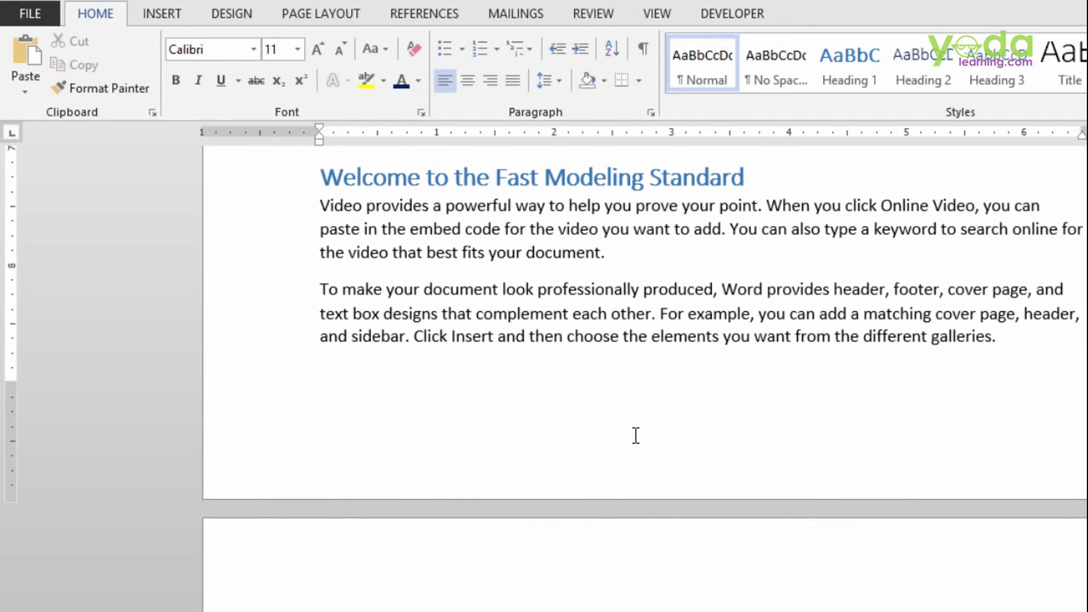
key(ctrl+Return)
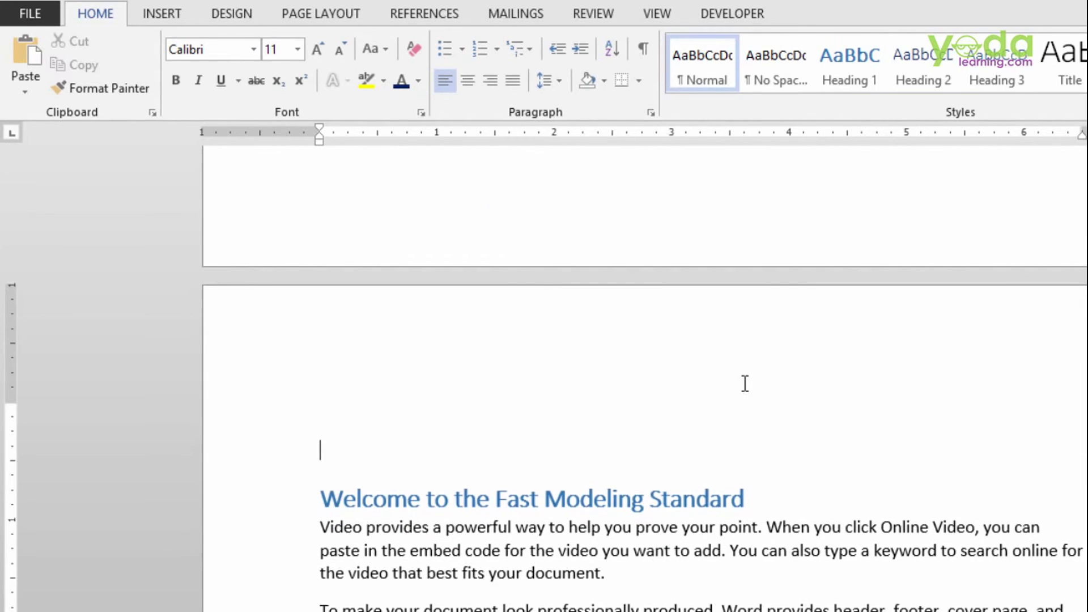
Update the entire Contents table so its page numbers read 2, 2, 2 and 3.
scroll(744, 382, up, 20)
scroll(745, 383, up, 3)
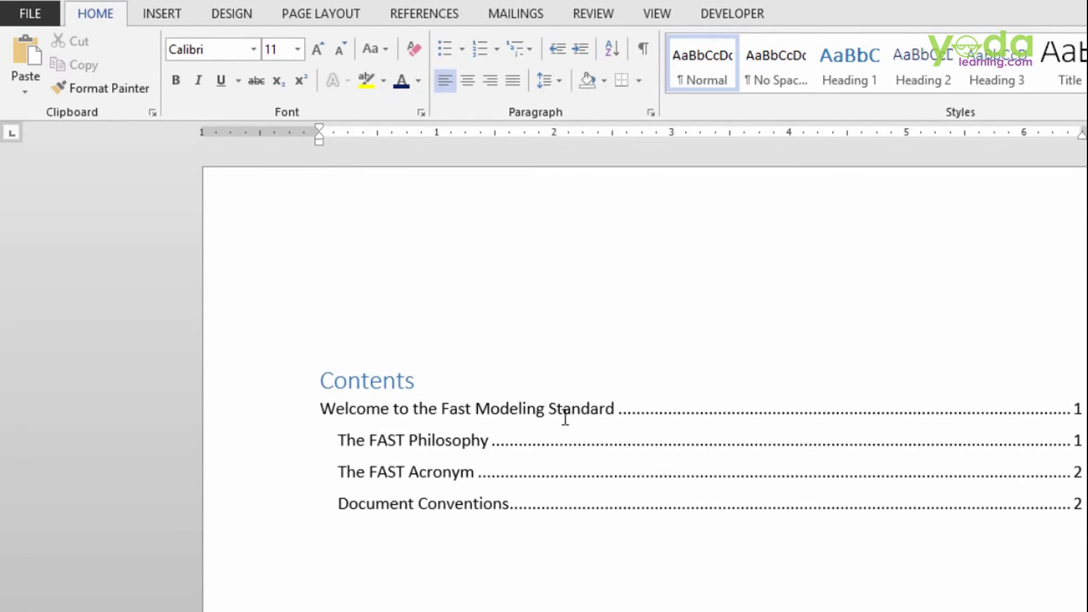
click(564, 409)
click(418, 350)
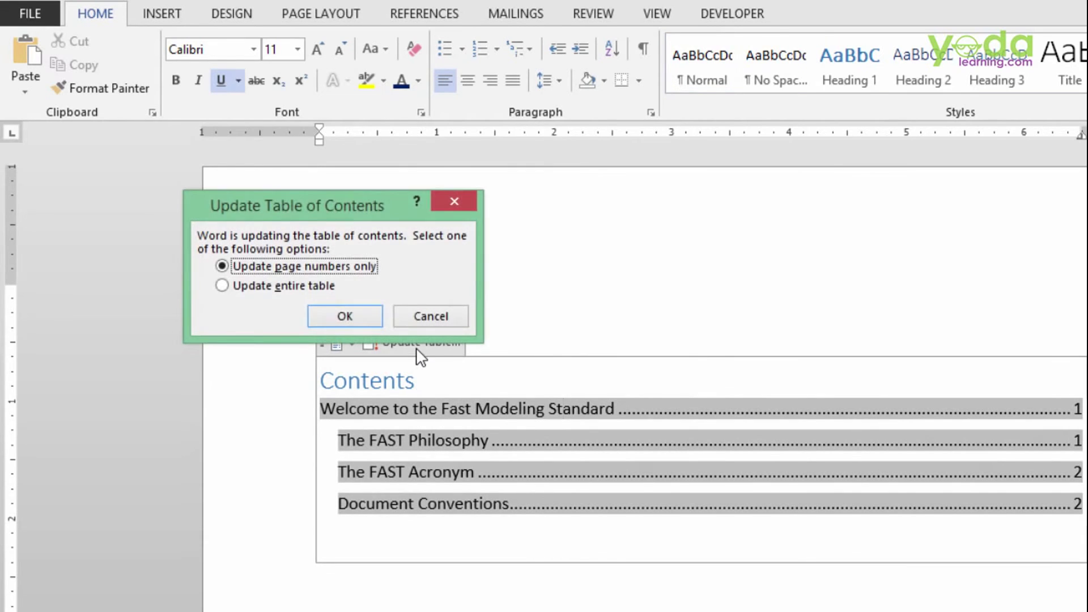
click(297, 287)
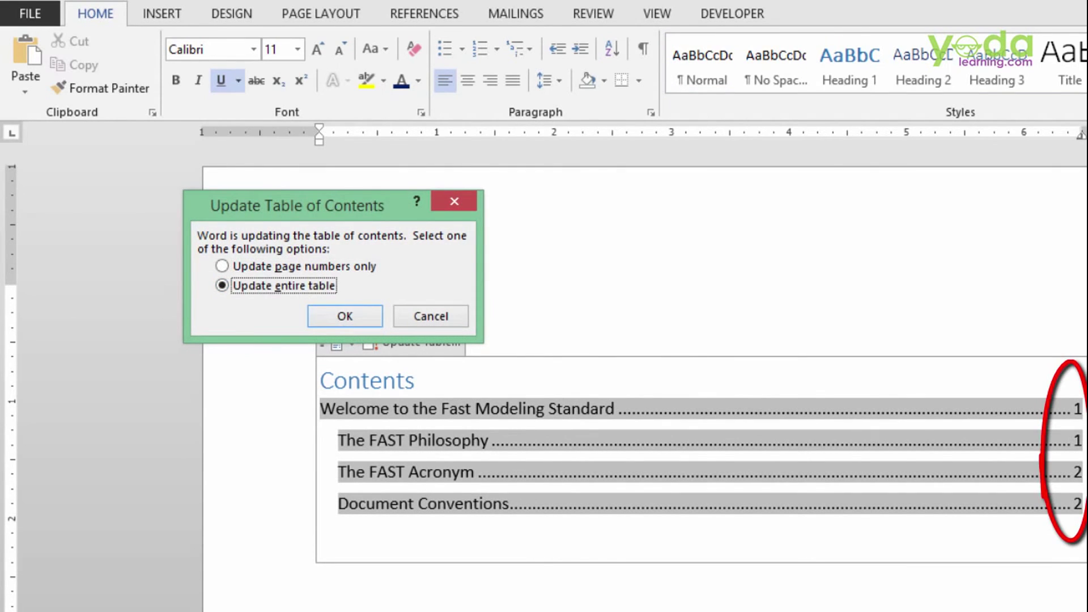
click(331, 322)
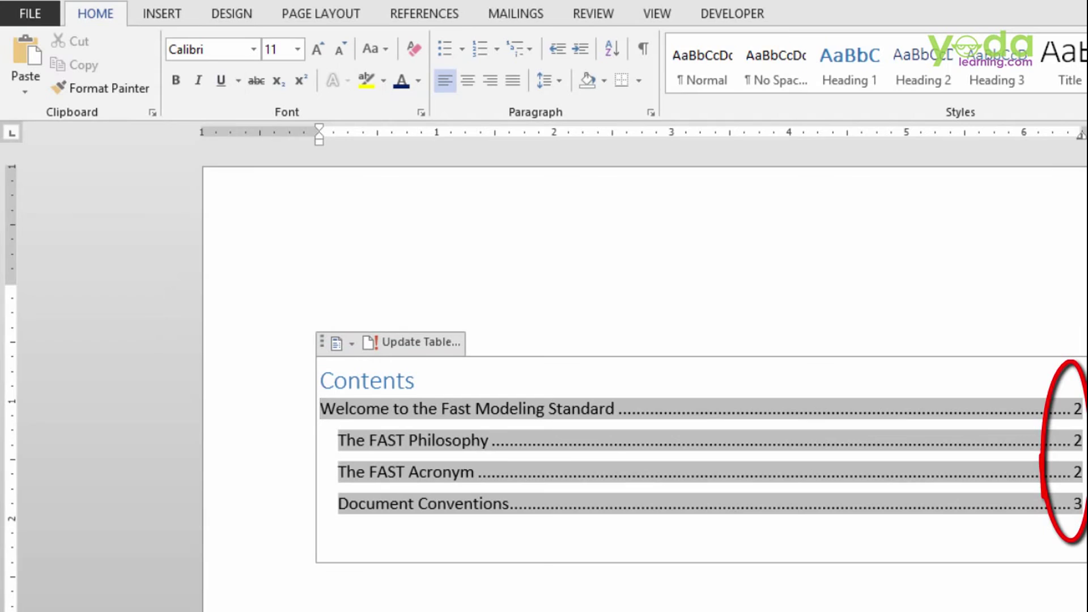